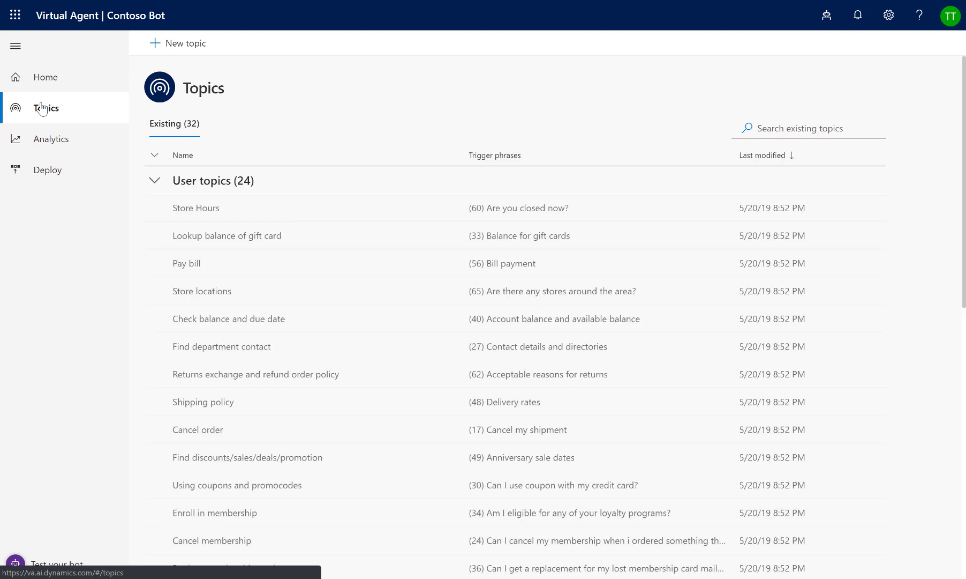
Step: Create a new blank topic from the Contoso Bot Topics page
left_click(187, 54)
Step: Name the new topic 'Rental Car quote'
left_click(242, 197)
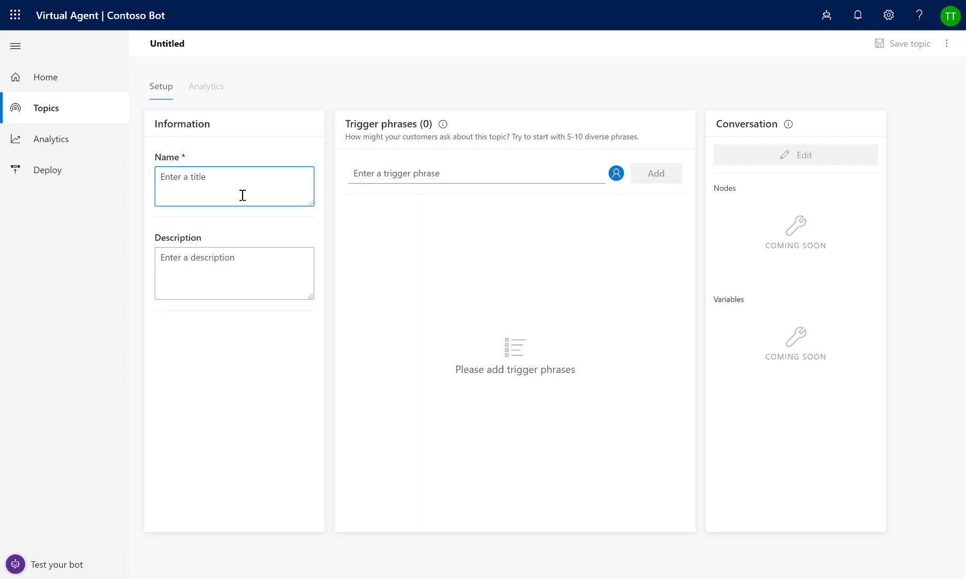
type("Rtme")
key("BackSpace")
key("BackSpace")
key("BackSpace")
type("ental Car")
type(" quote")
Step: Add trigger phrases 'rental car quote' and 'looking for a price on a rental'
left_click(429, 172)
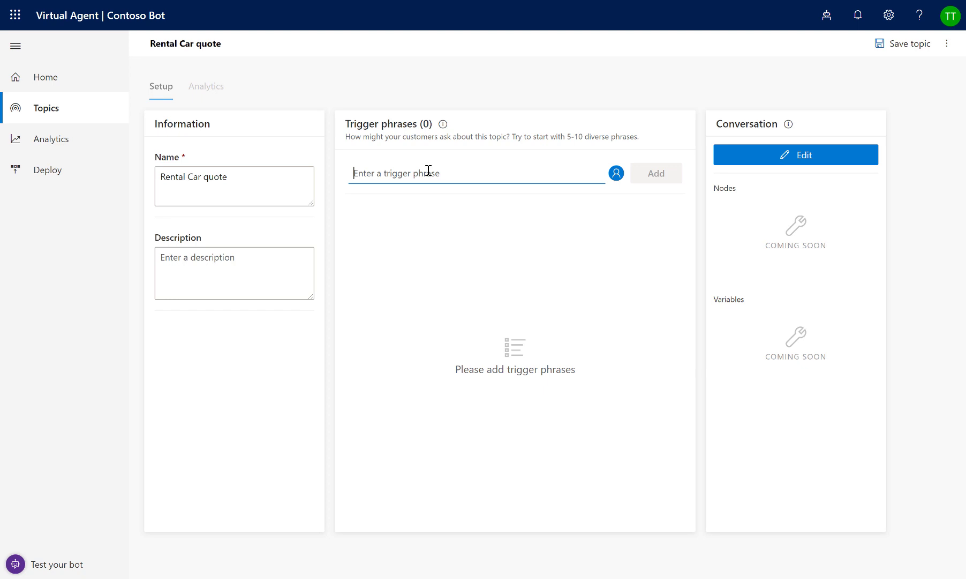
type("rental c")
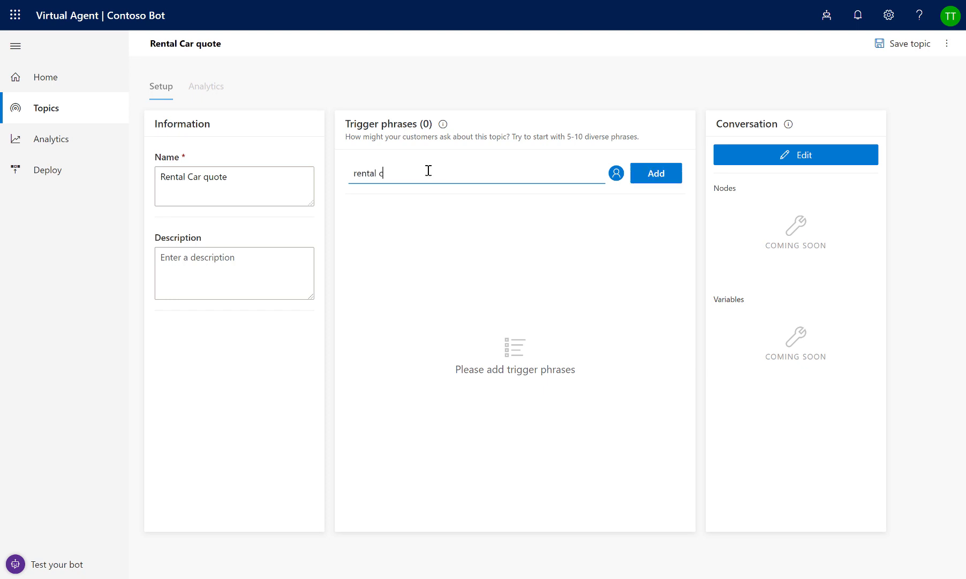
type("ar s")
key("BackSpace")
type("quote")
key("Return")
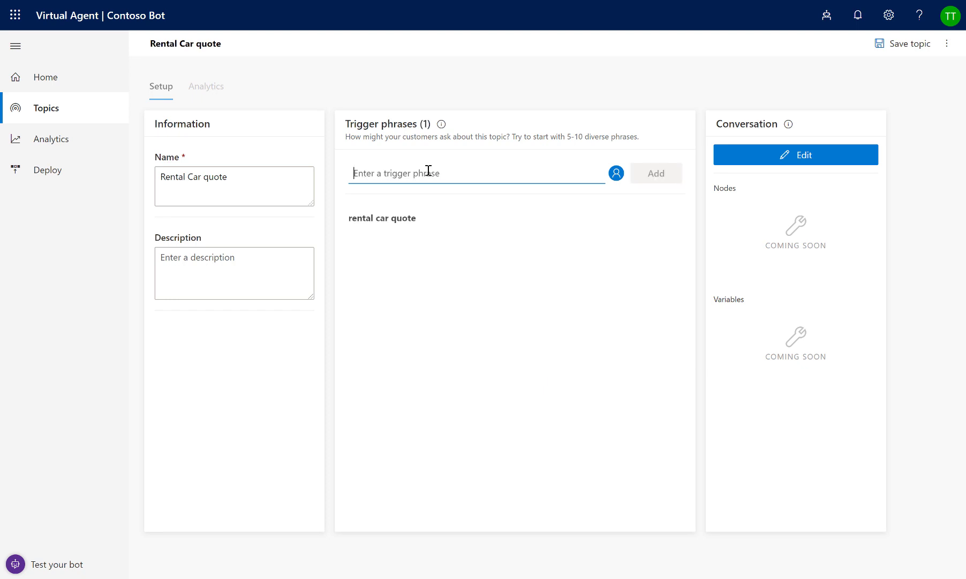
type("looking for a")
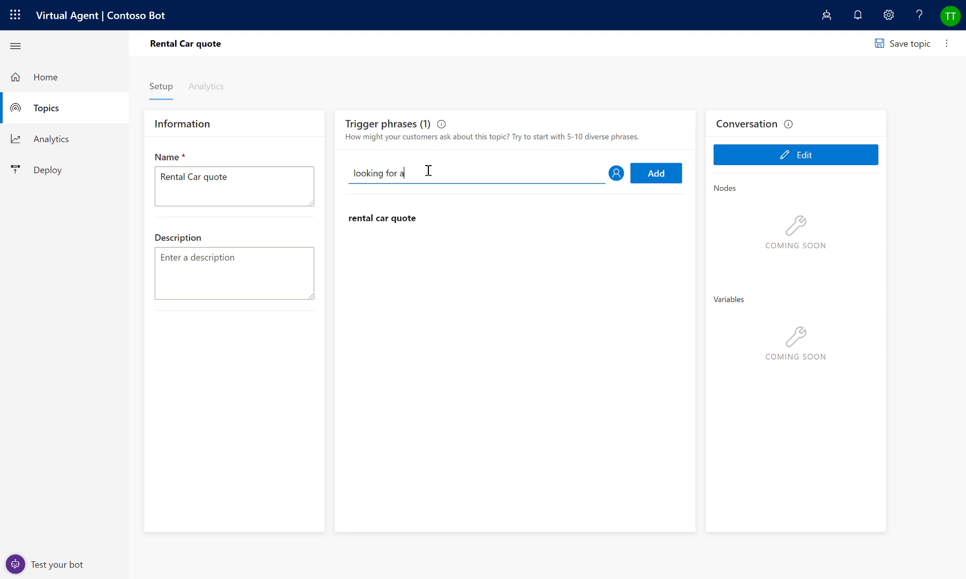
type(" price on a")
type(" rental")
key("Return")
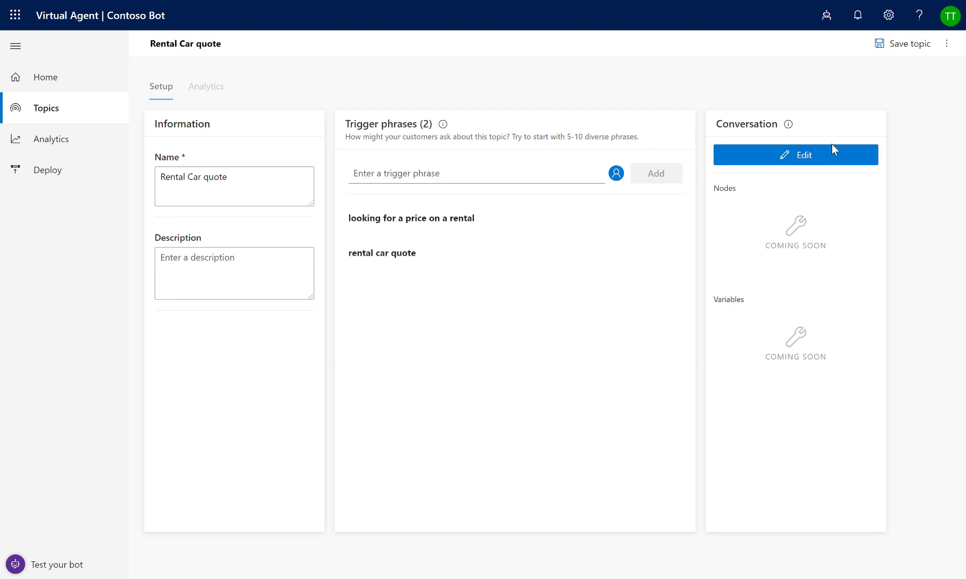
Step: Save the topic and add an opening Bot Says message 'How old are you?'
left_click(824, 155)
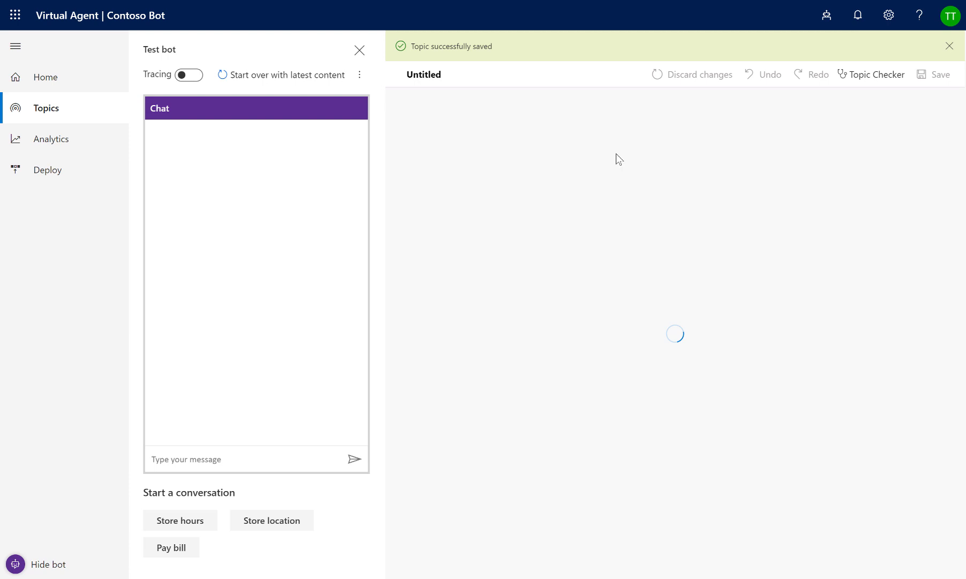
left_click(951, 46)
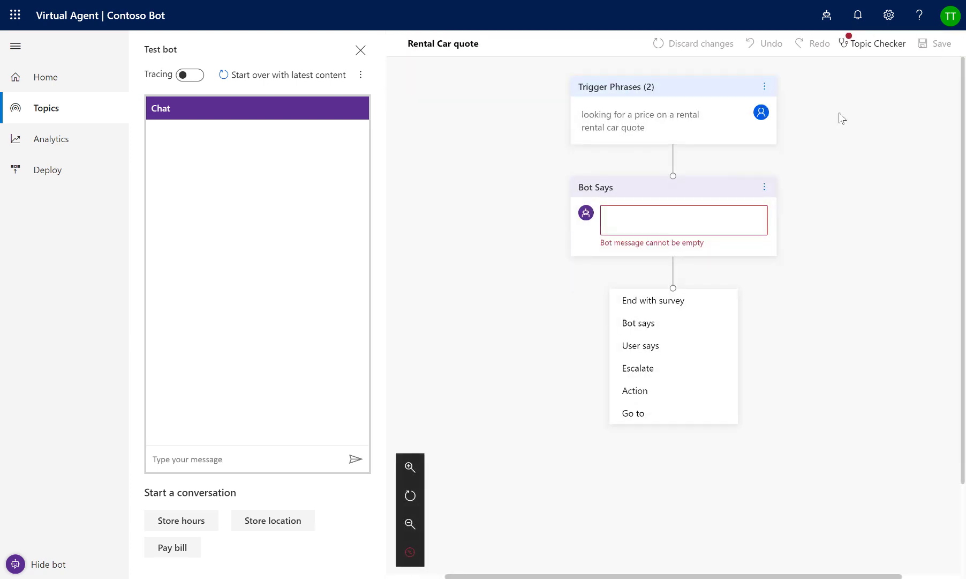
left_click(729, 223)
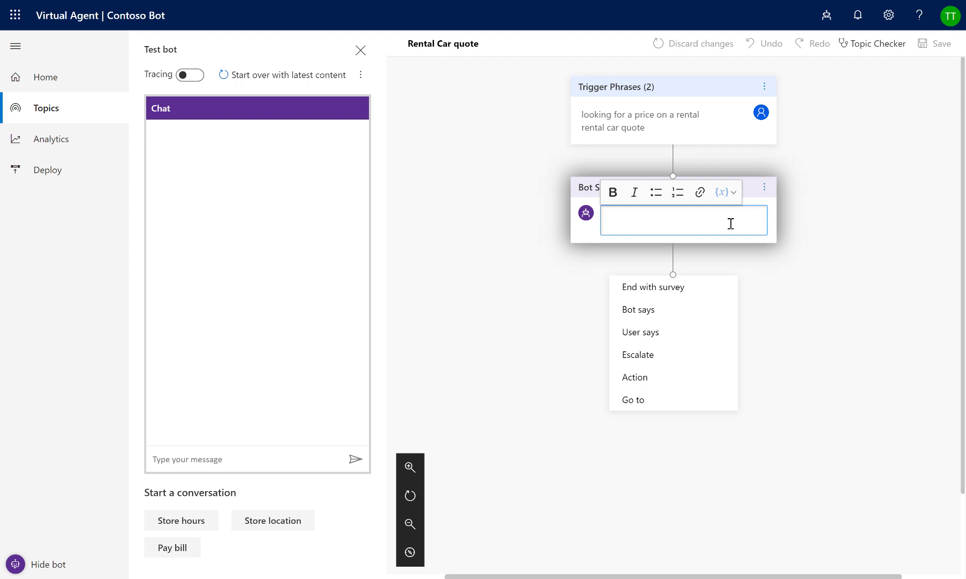
type("How old are")
type(" you?")
left_click(784, 310)
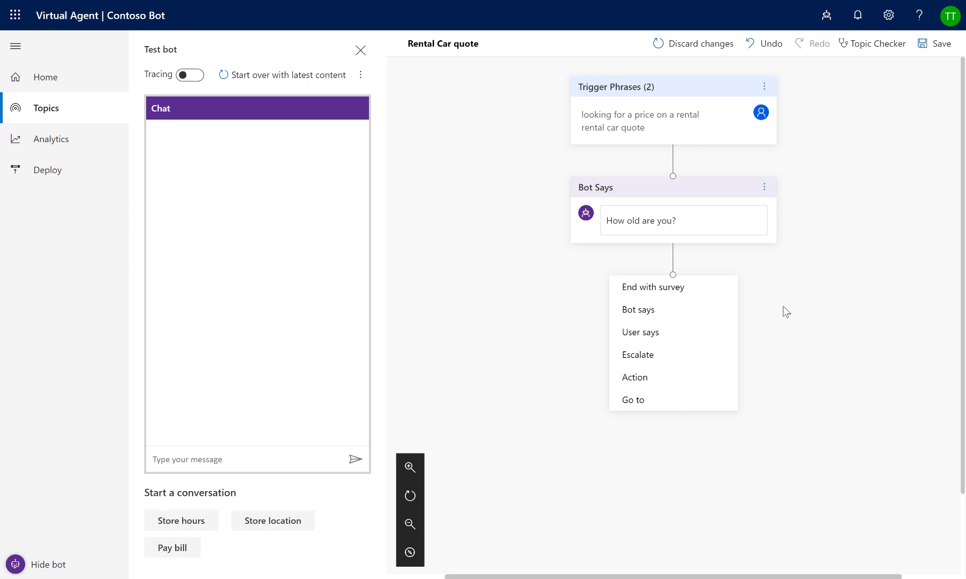
Step: Add a User says node and create an Age-type variable named UserAge for the reply
left_click(681, 336)
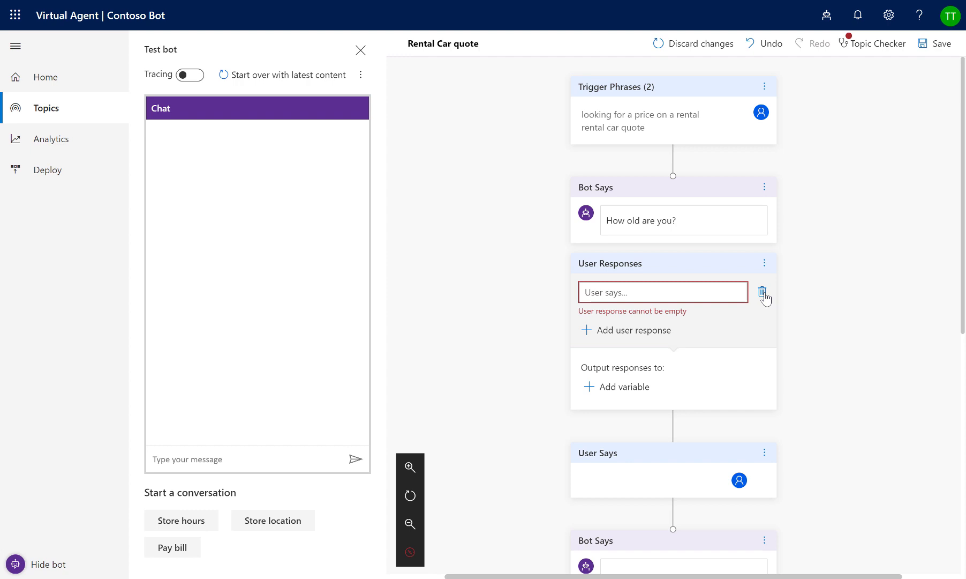
left_click(762, 292)
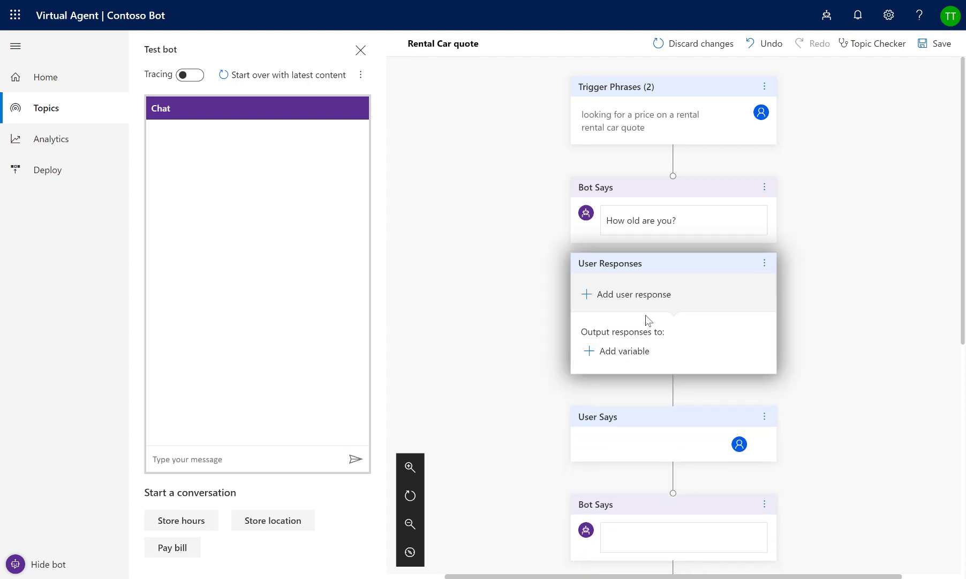
left_click(625, 352)
left_click(768, 177)
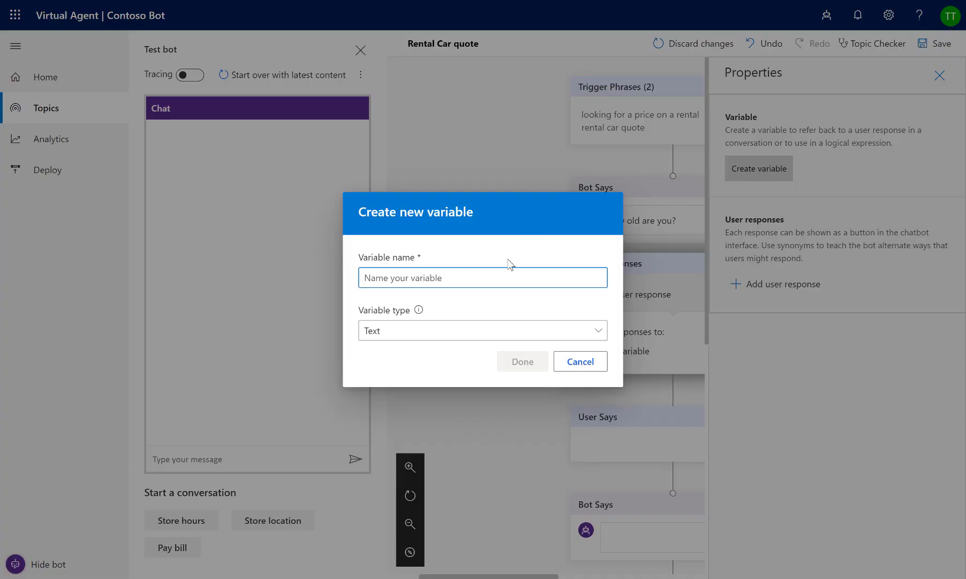
type("UserAge")
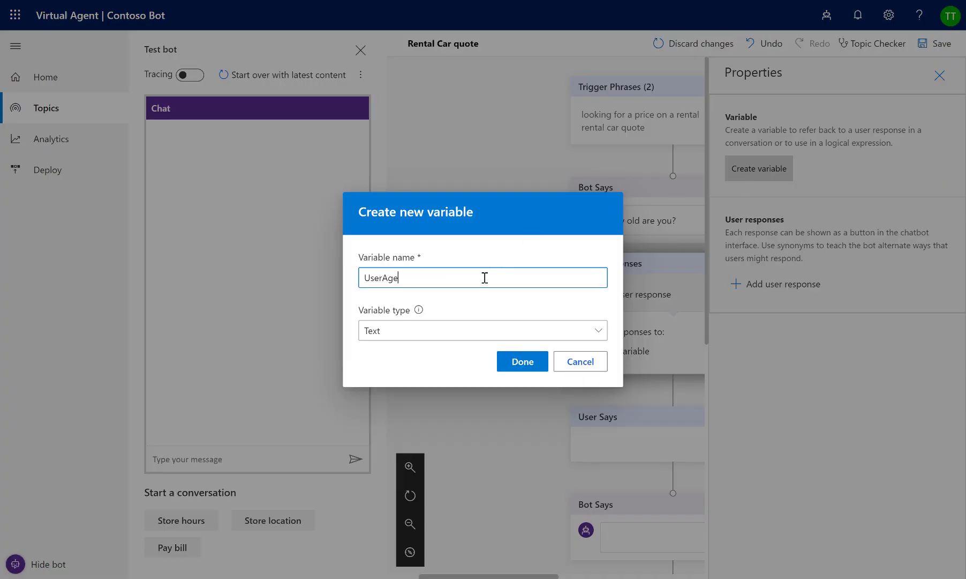
left_click(426, 337)
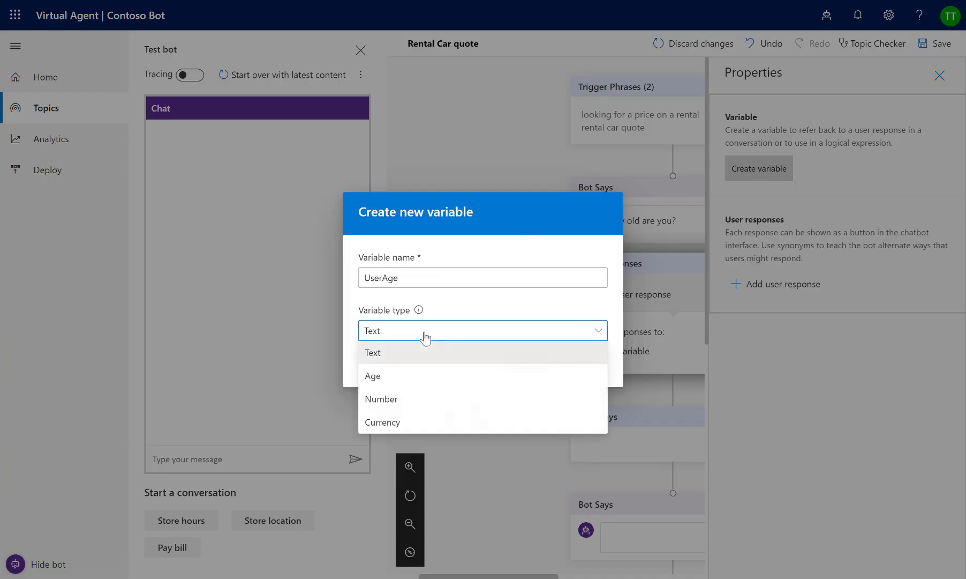
left_click(406, 382)
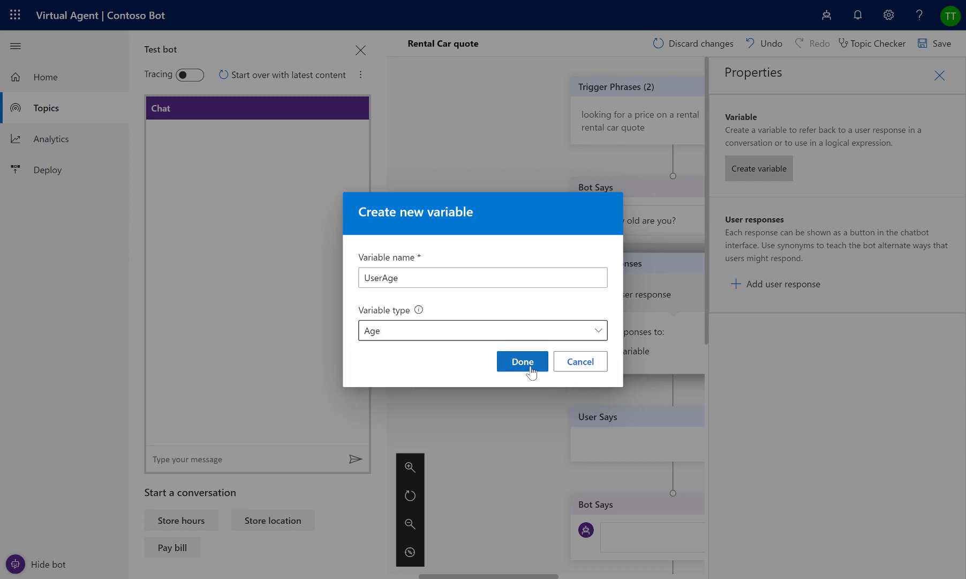
Step: Confirm UserAge as the reply's variable, close Properties, and zoom out the canvas
left_click(528, 367)
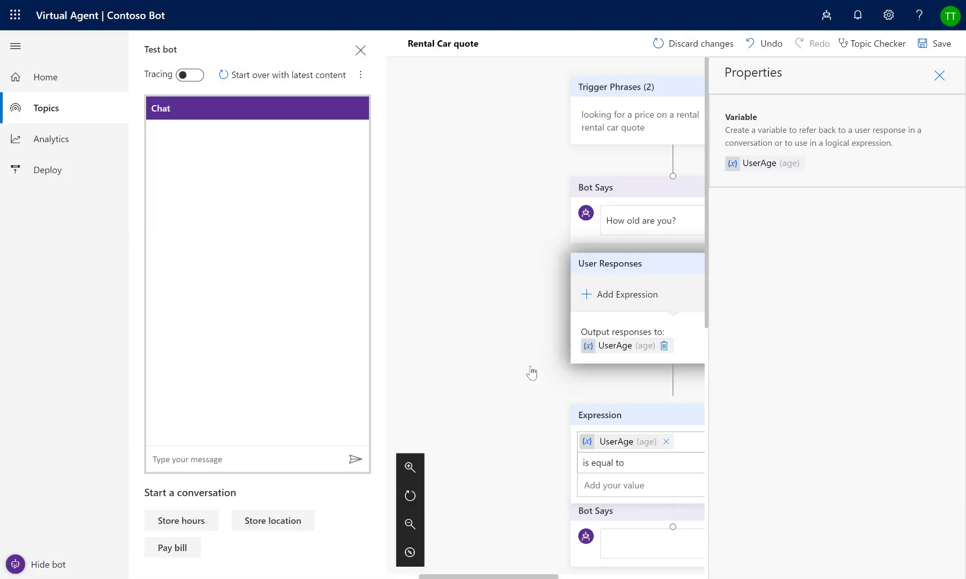
left_click(940, 75)
scroll(821, 378, "down", 1)
scroll(821, 378, "down", 3)
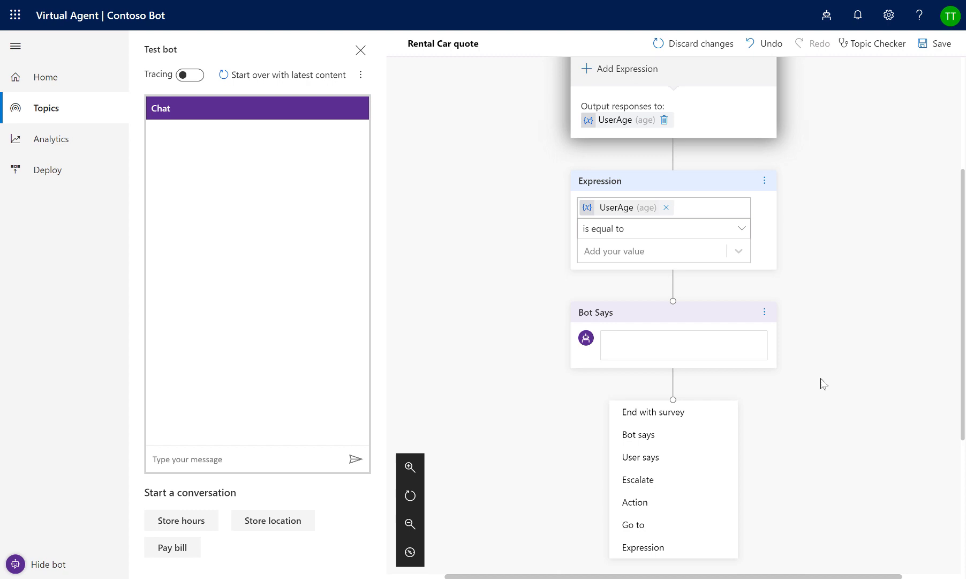
scroll(821, 378, "up", 2)
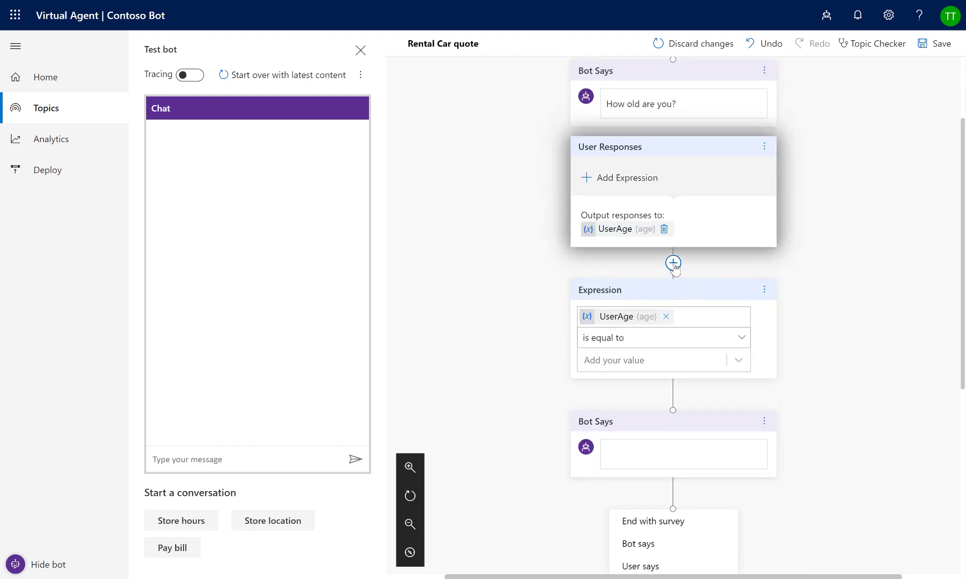
mouse_move(673, 262)
left_click(410, 524)
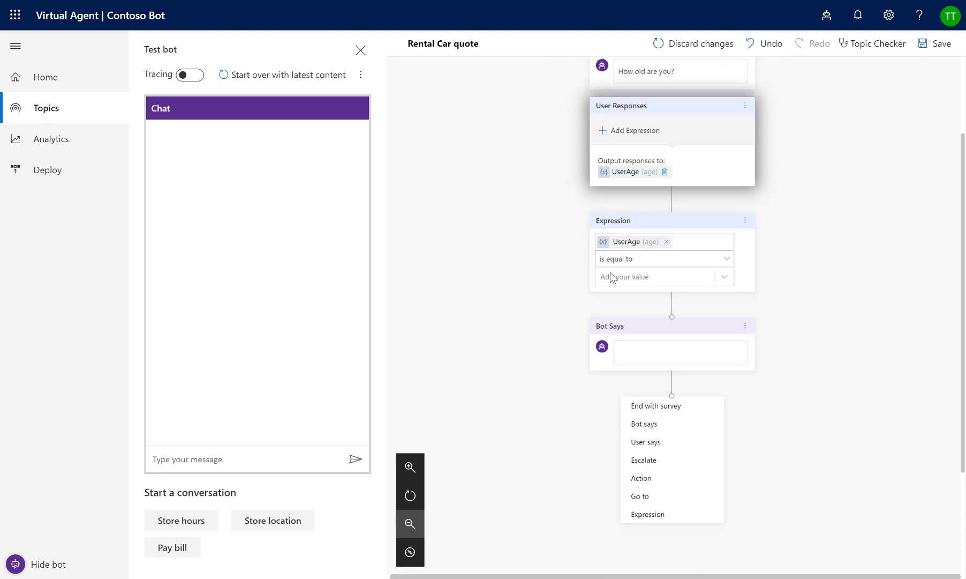
scroll(783, 278, "up", 2)
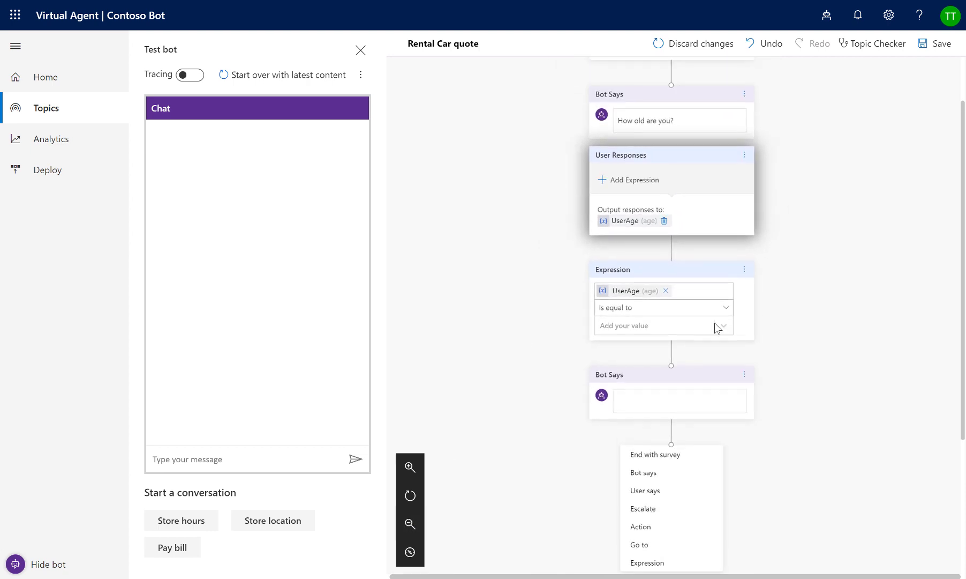
Step: Set the UserAge condition operator to 'is less than'
left_click(709, 309)
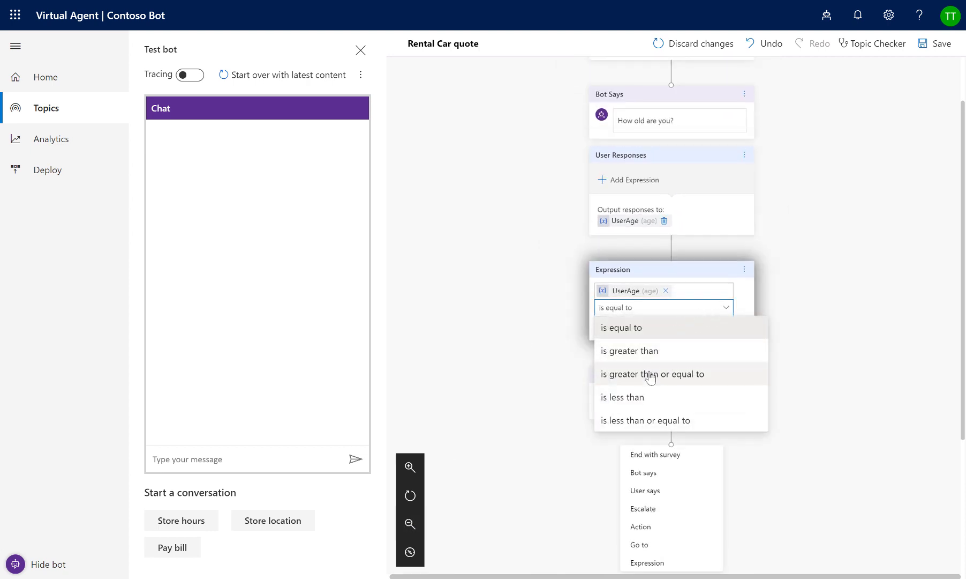
left_click(644, 409)
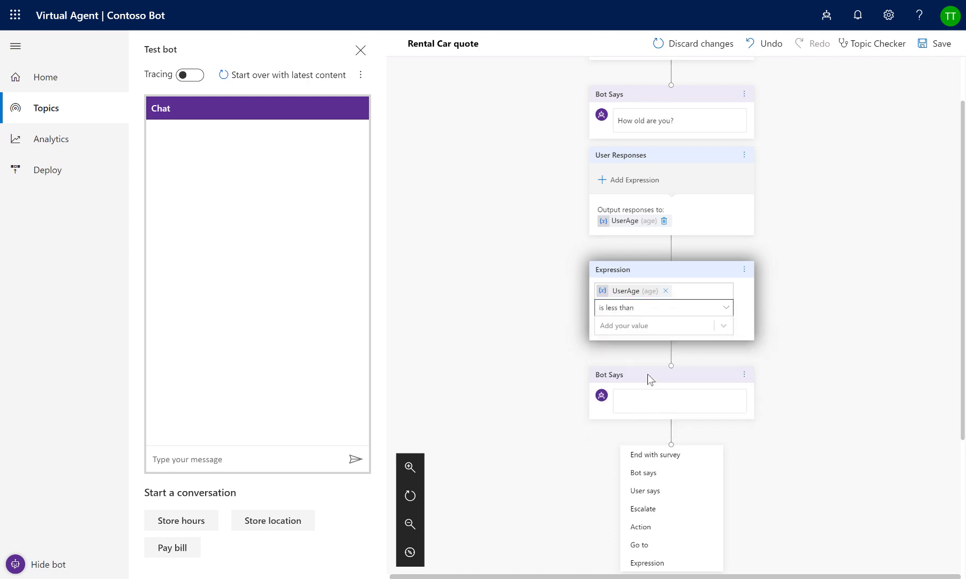
left_click(669, 325)
Step: Complete the first condition with value 25 and add a parallel Expression branch
type("25")
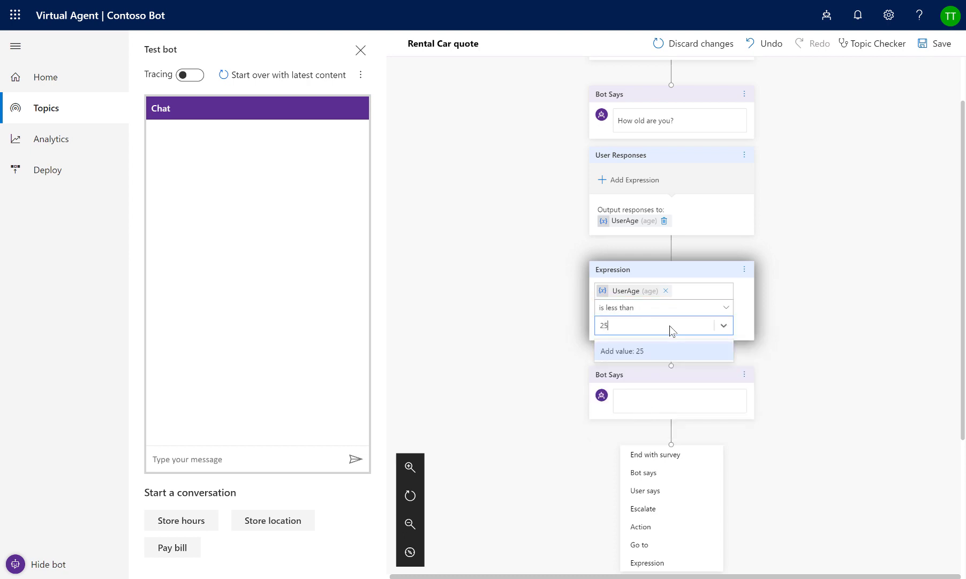
left_click(646, 352)
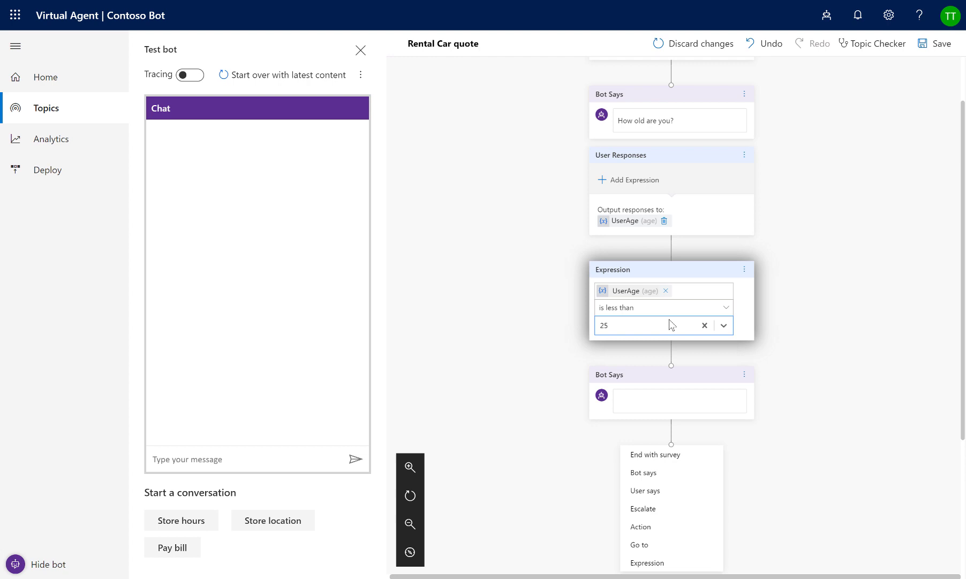
left_click(672, 248)
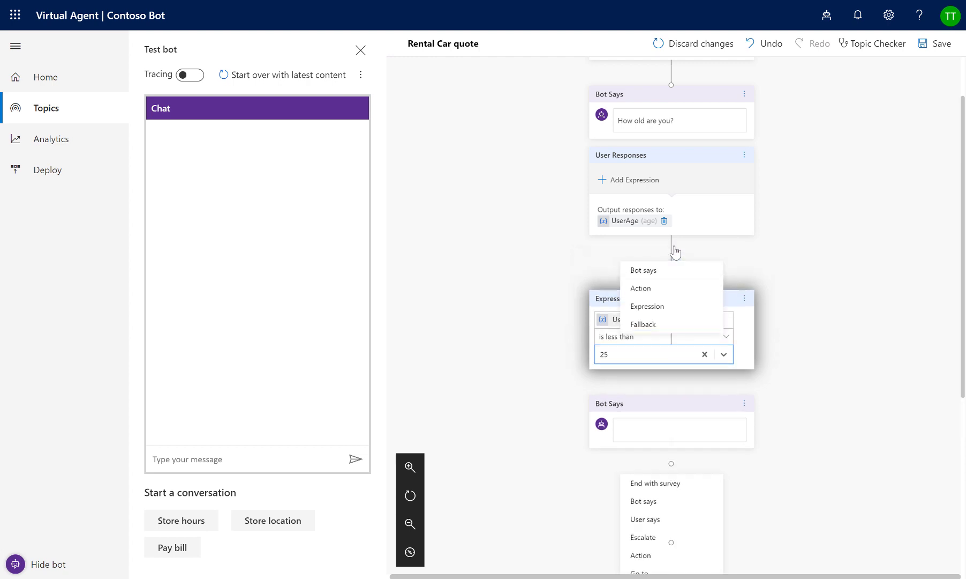
left_click(670, 308)
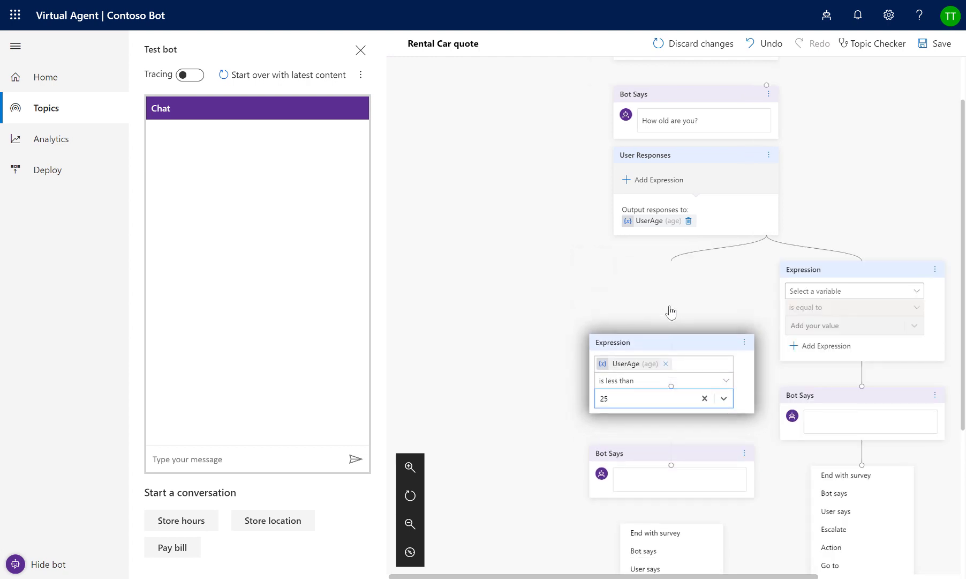
Step: Make the new branch check UserAge is greater than or equal to 25
left_click(856, 291)
left_click(839, 310)
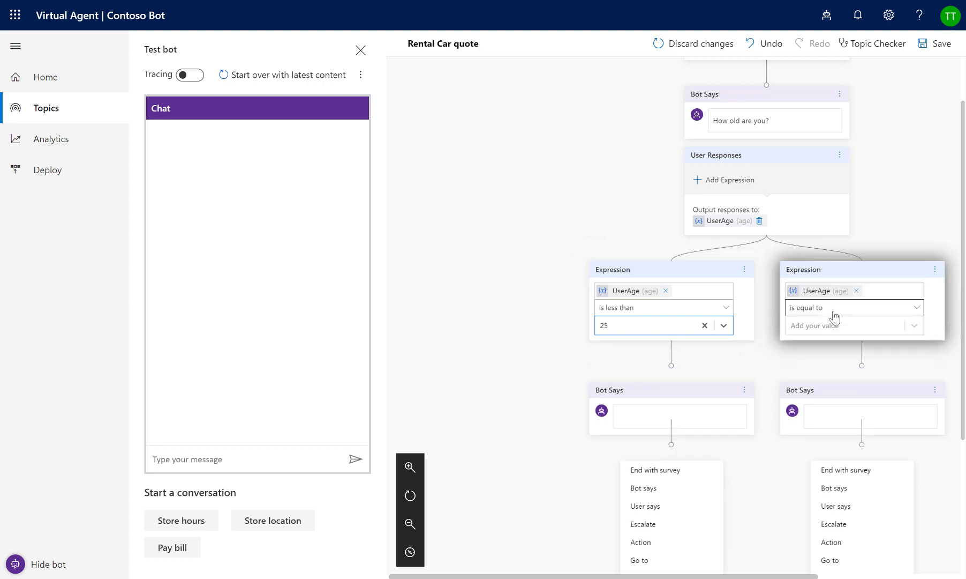
left_click(834, 315)
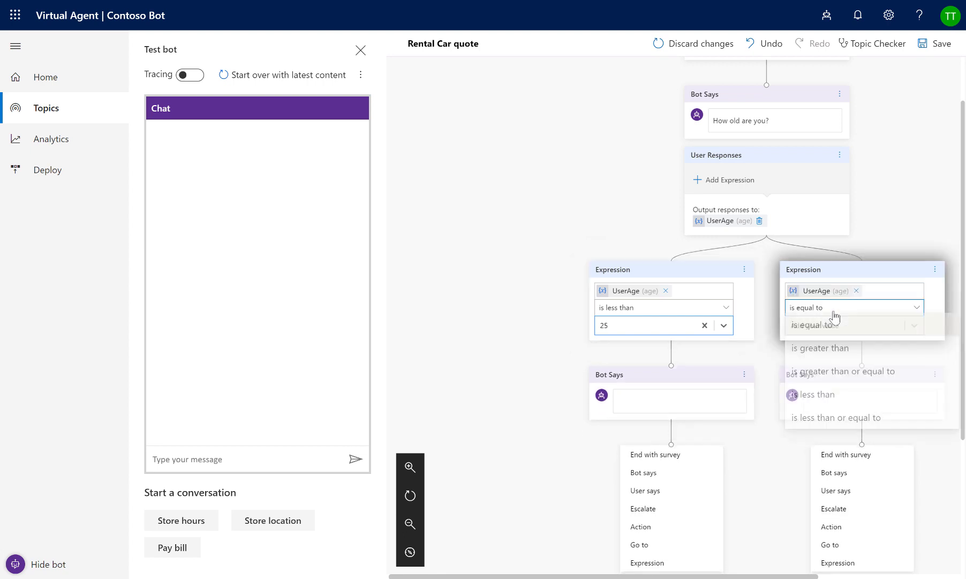
left_click(838, 372)
left_click(854, 325)
type("2")
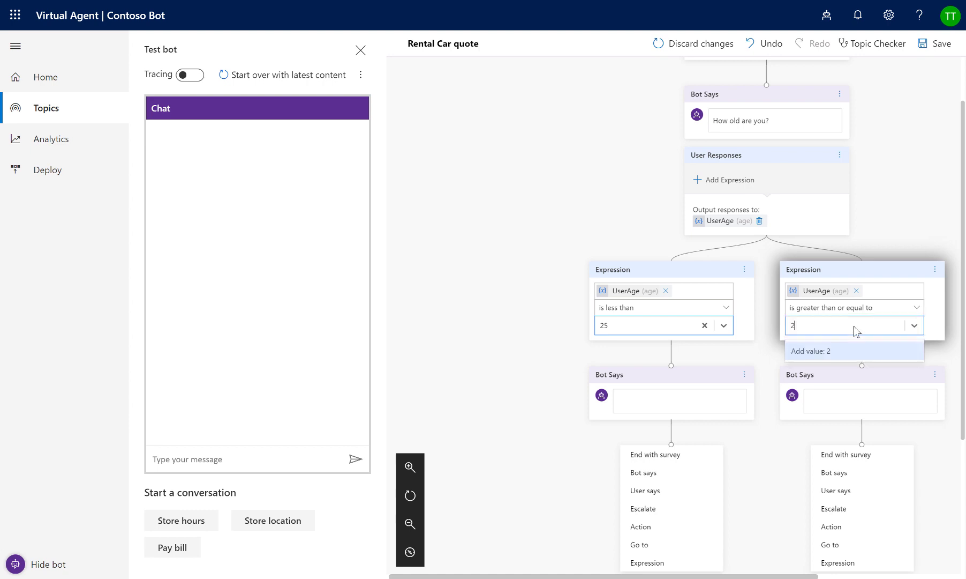
type("5")
left_click(830, 349)
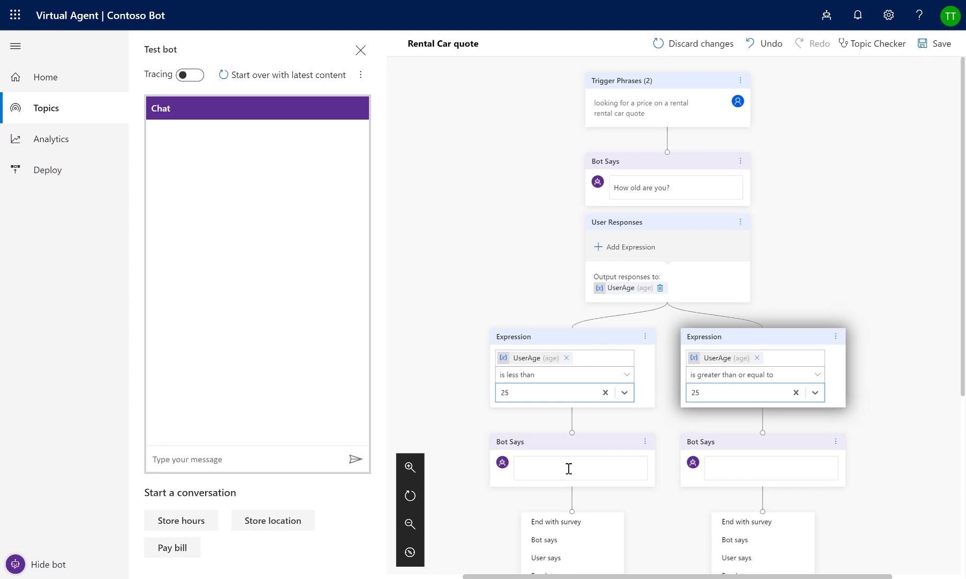
Step: Write the under-25 reply 'You entered {UserAge} and the price will unfortunately be higher'
left_click(569, 468)
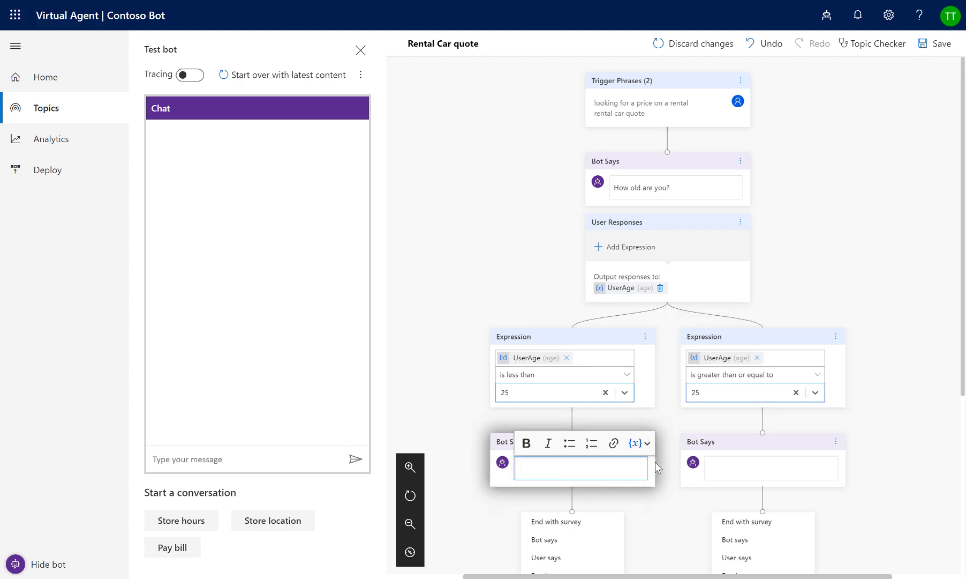
type("YO")
key("BackSpace")
type("ou entered")
left_click(641, 445)
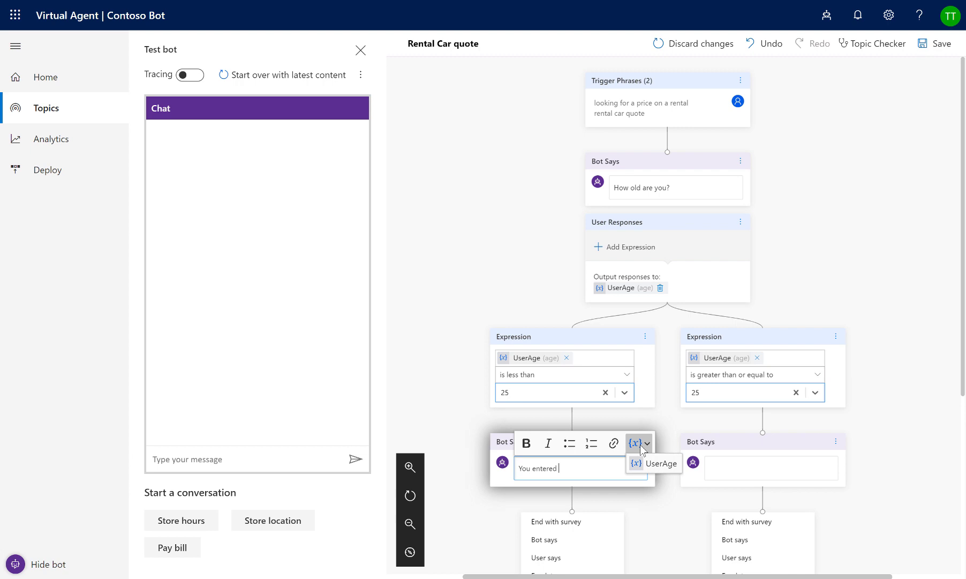
left_click(651, 465)
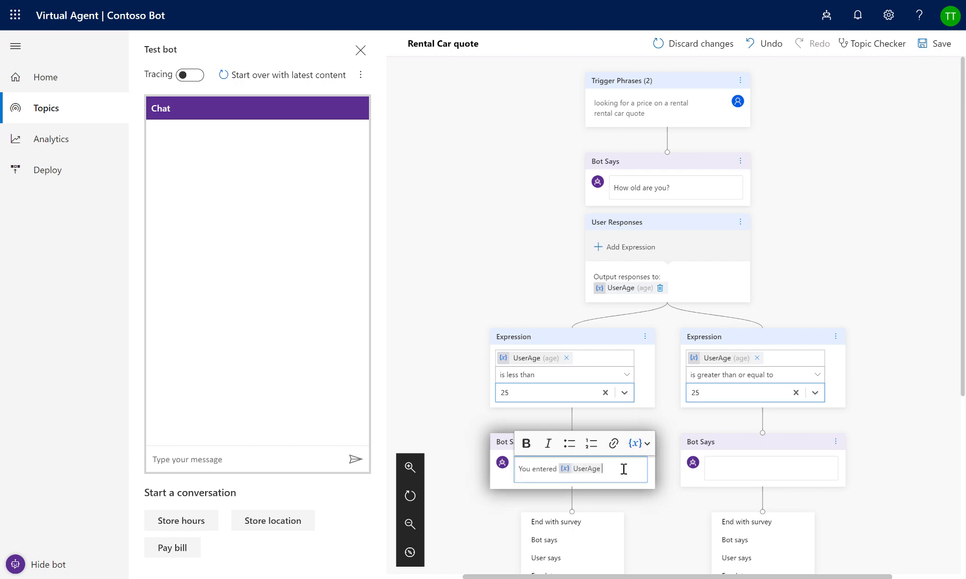
type("and ")
type("the price will")
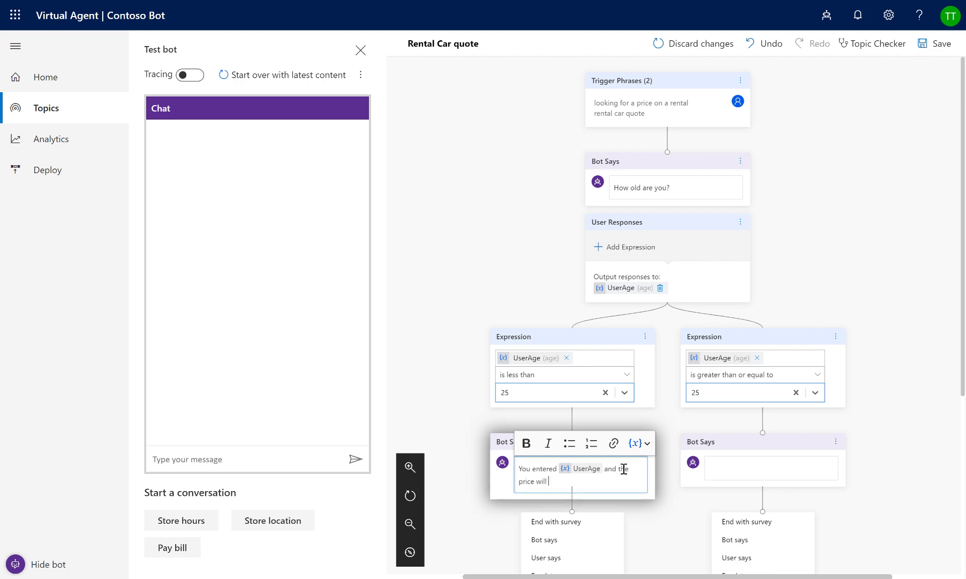
type(" unfortunately be ")
type("higher.")
left_click(729, 464)
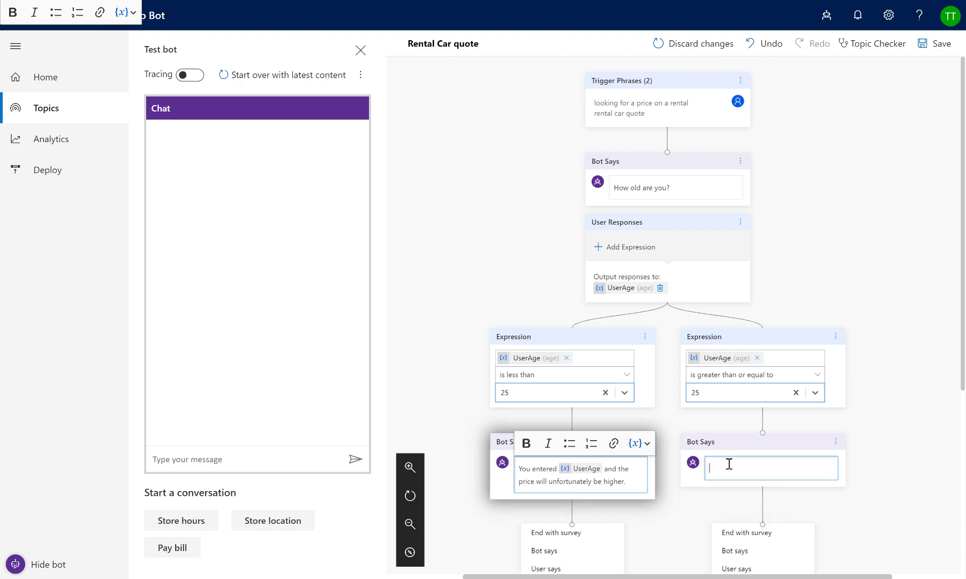
Step: Set the 25-and-over reply to 'You will get the cheapest price because you entered in an age of {UserAge}.' and save
type("You will get")
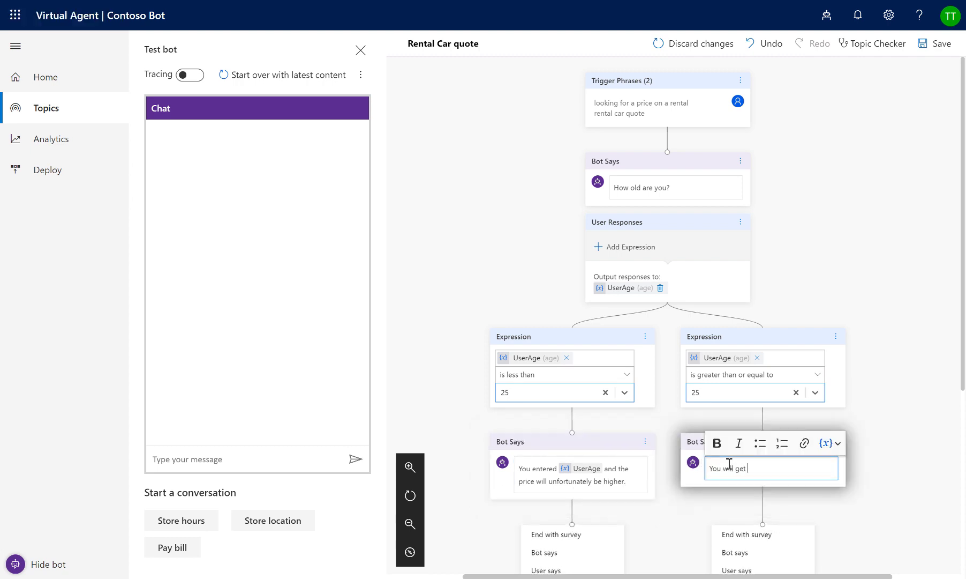
type(" the cheapest pri")
type("ce because you ")
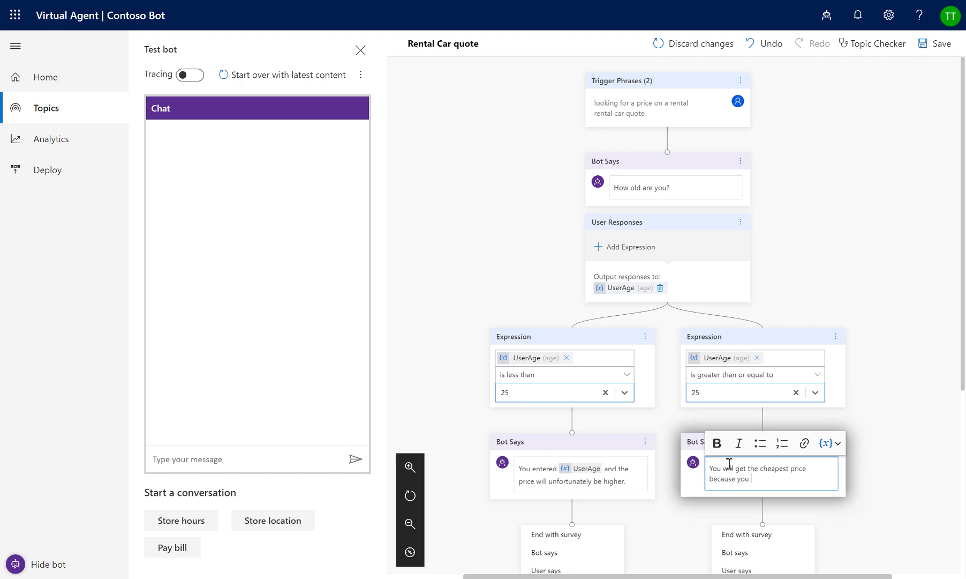
type("entered in ")
type("an age of")
left_click(829, 443)
left_click(849, 462)
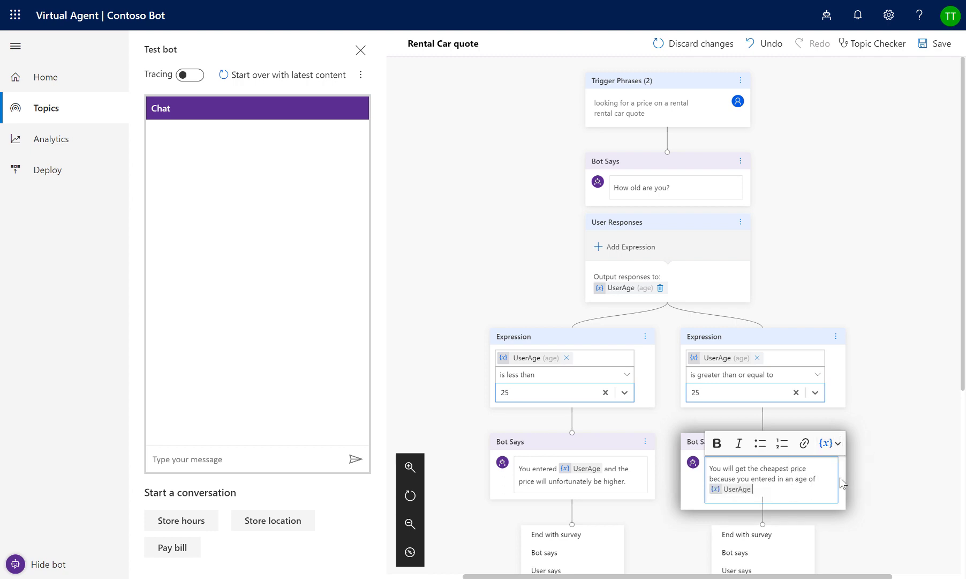
type(" .")
left_click(870, 486)
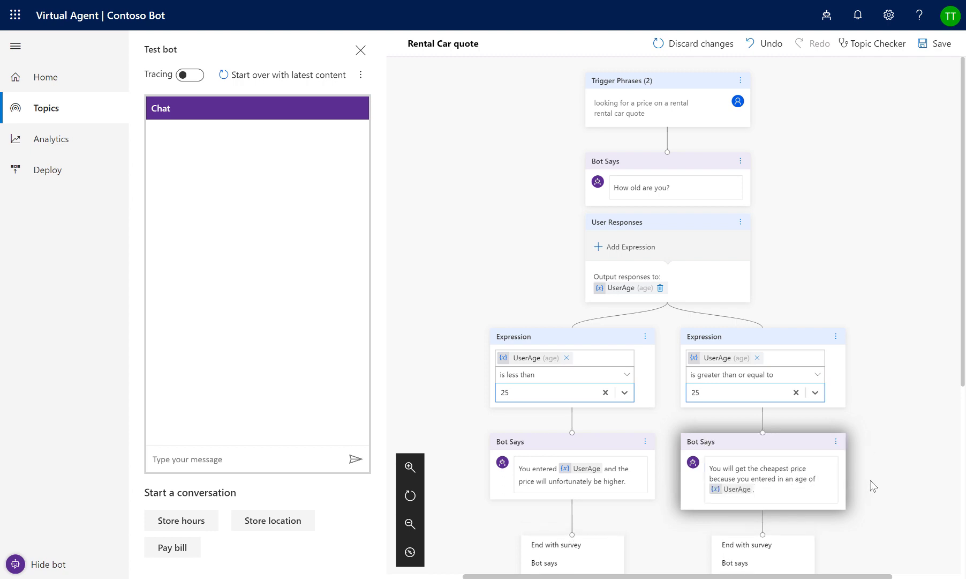
left_click(942, 47)
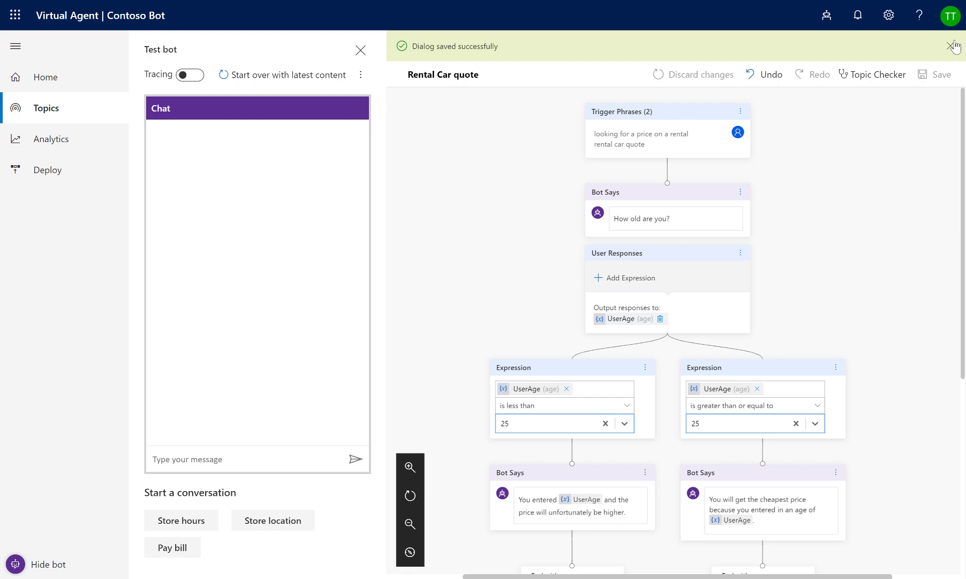
Step: With tracing on, test 'I'm looking for a quote on a rental car' and answer age 22
left_click(951, 47)
left_click(190, 75)
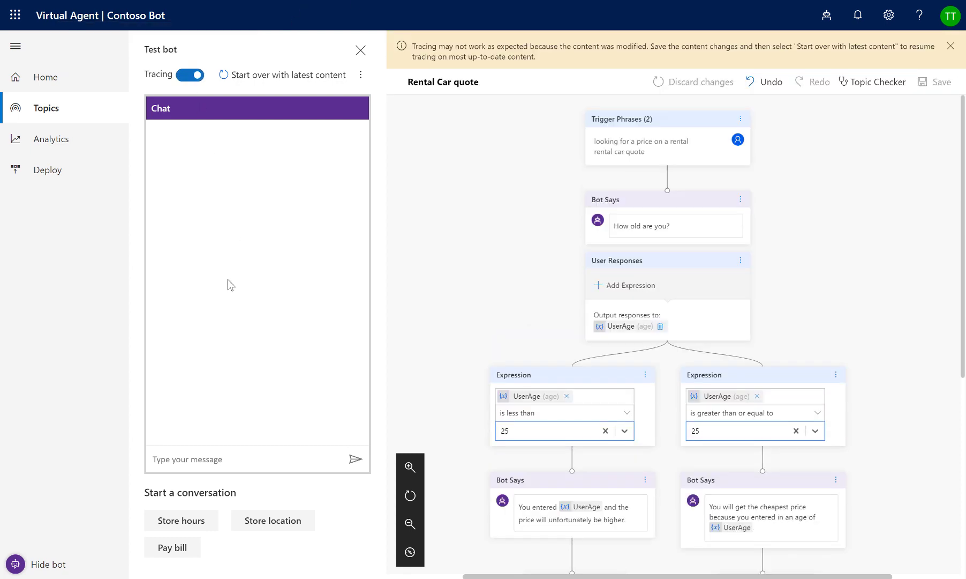
left_click(297, 77)
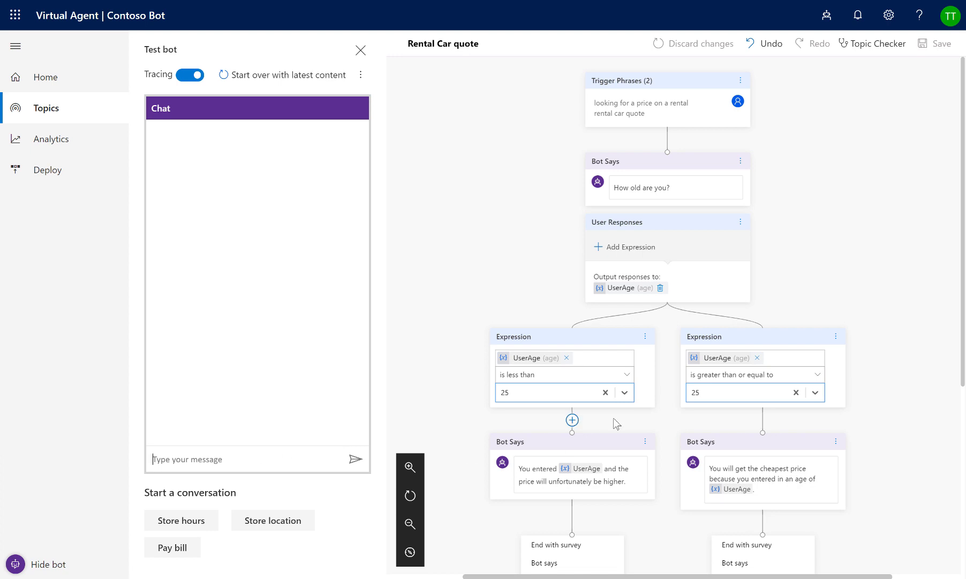
type("I'm looking")
type(" for a quote on a r")
type("ental car")
key("Return")
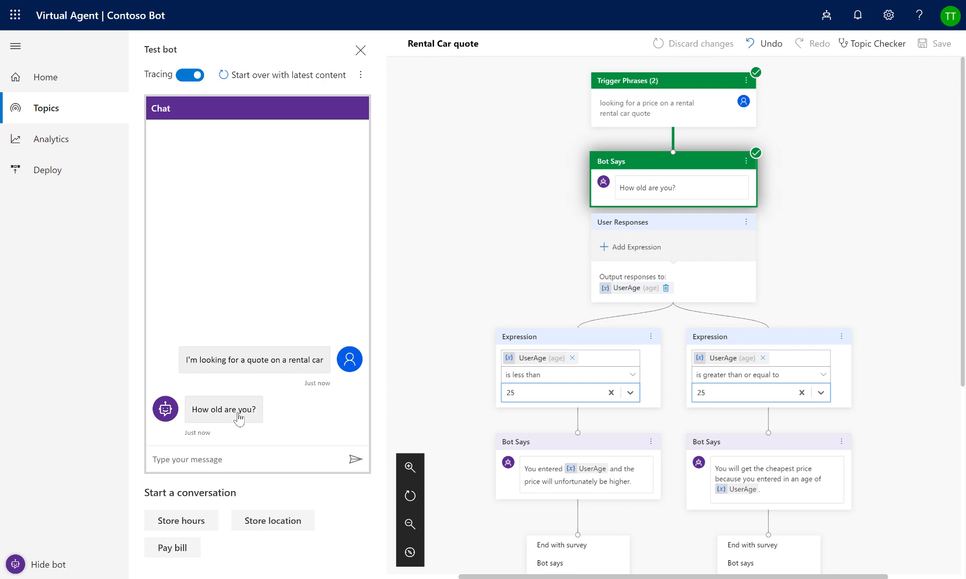
left_click(225, 459)
type("22")
key("Return")
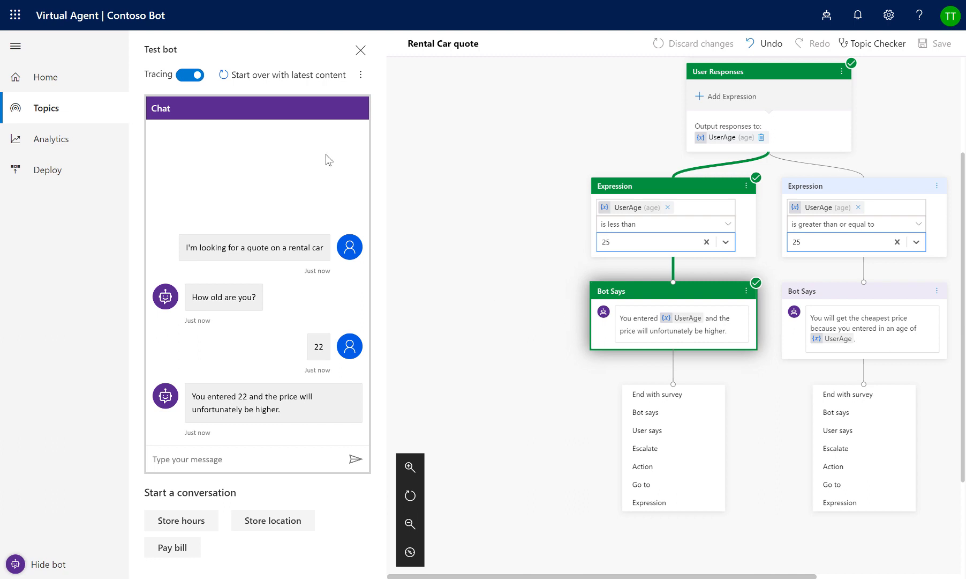
Step: Restart the test, request 'looking for a quote on a car rental', and answer age 25
left_click(282, 76)
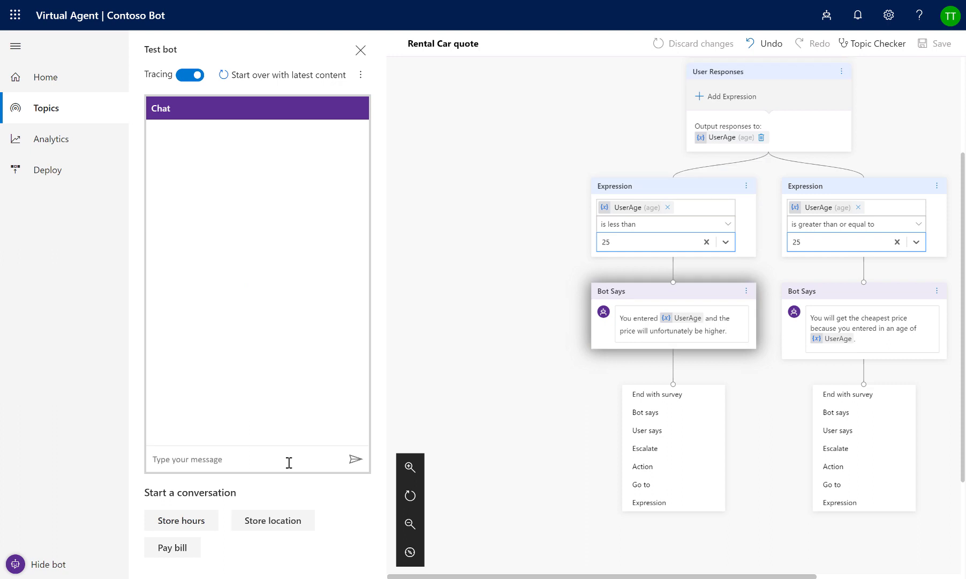
left_click(289, 462)
type("look")
type("ing for a quote on a c")
type("ar rental")
key("Return")
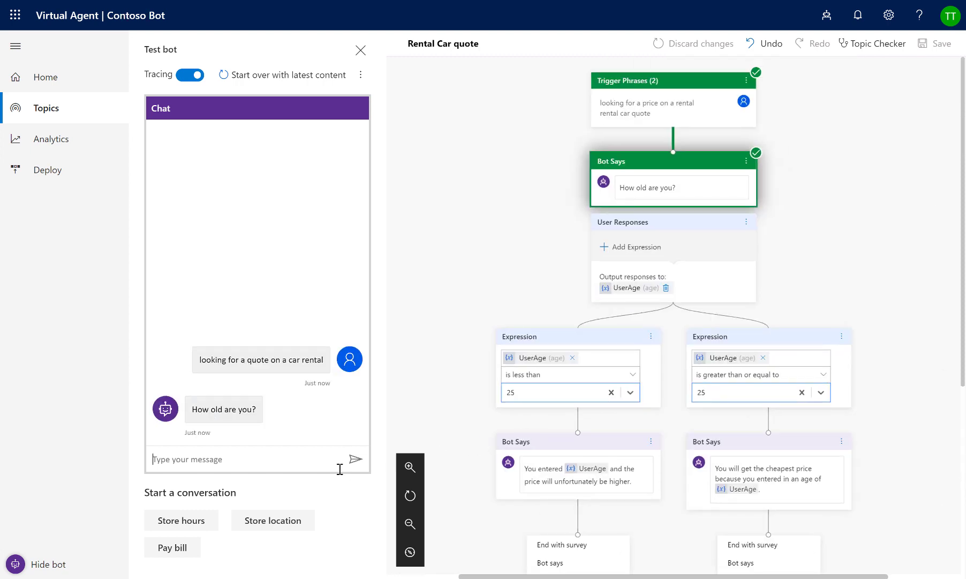
type("25")
key("Return")
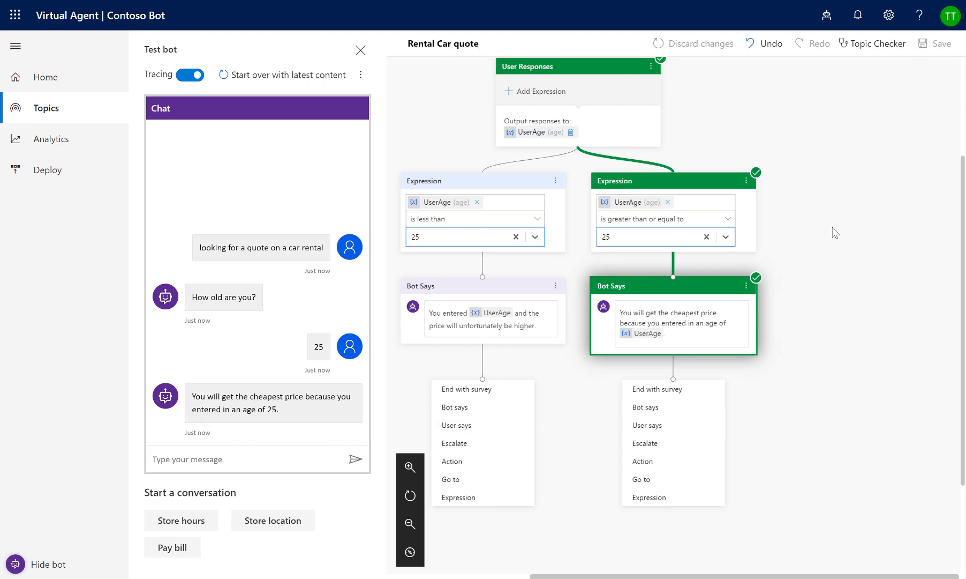
left_click_drag(836, 233, 890, 351)
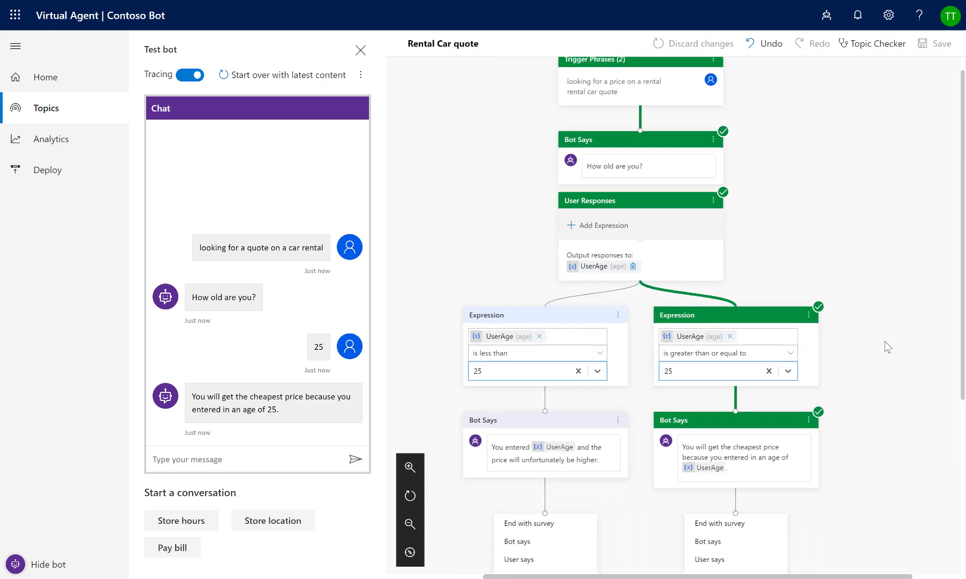